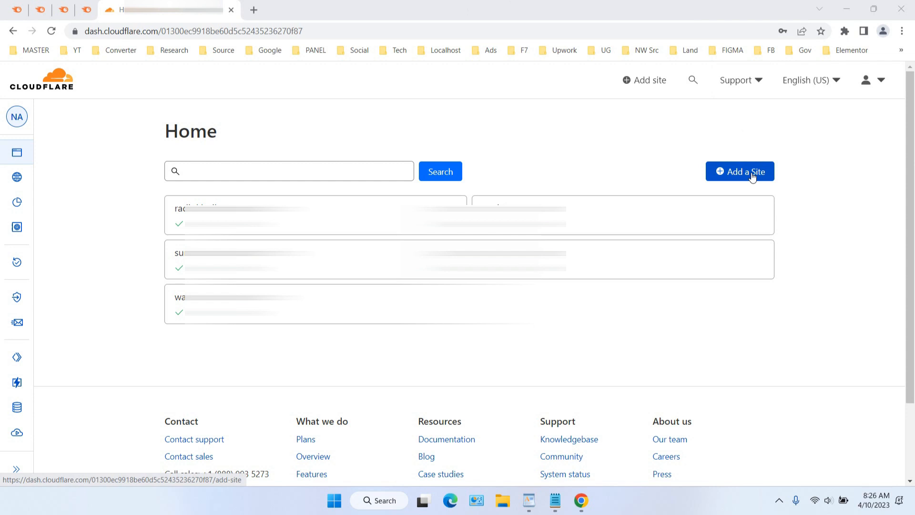
Add somedomain.com as a new site to the Cloudflare account
left_click(752, 176)
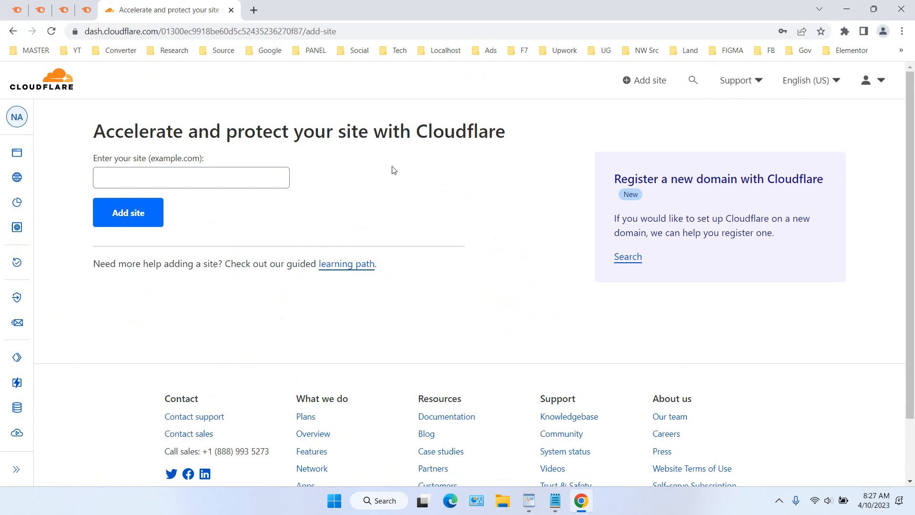
left_click(274, 176)
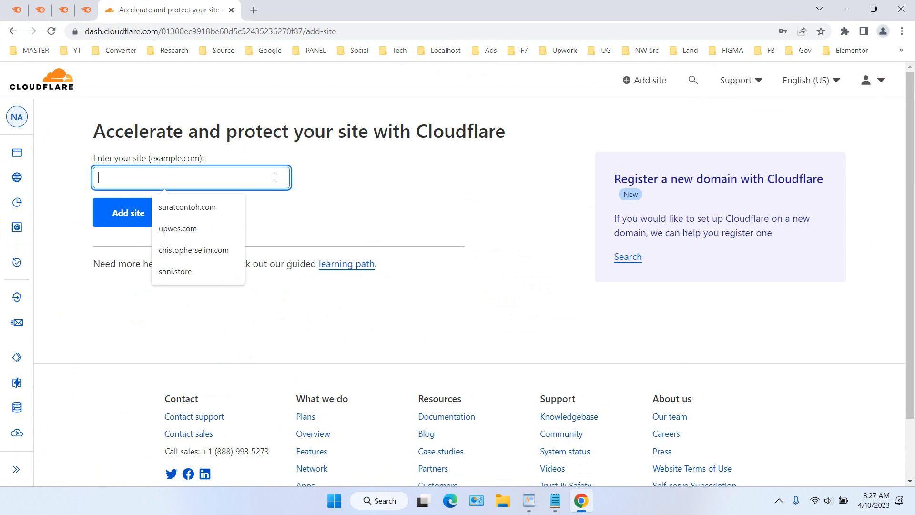
type("somedomai")
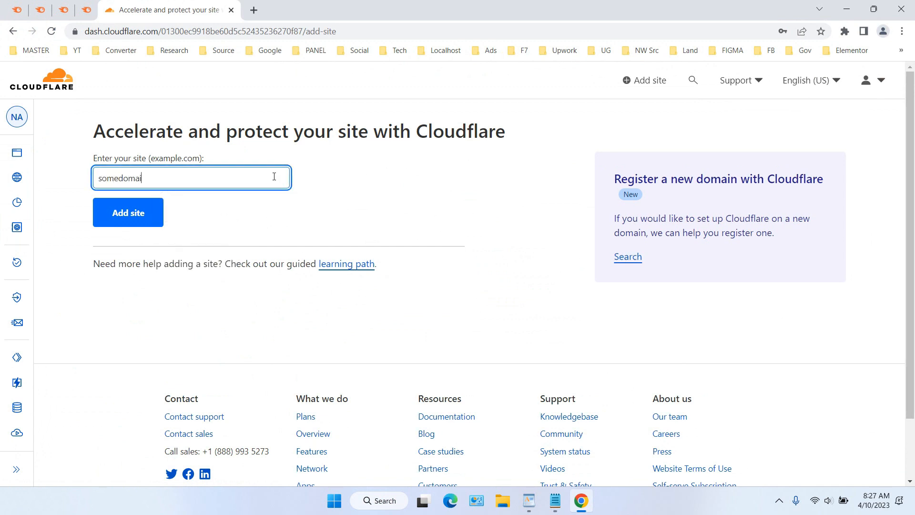
type("n.com")
left_click(117, 223)
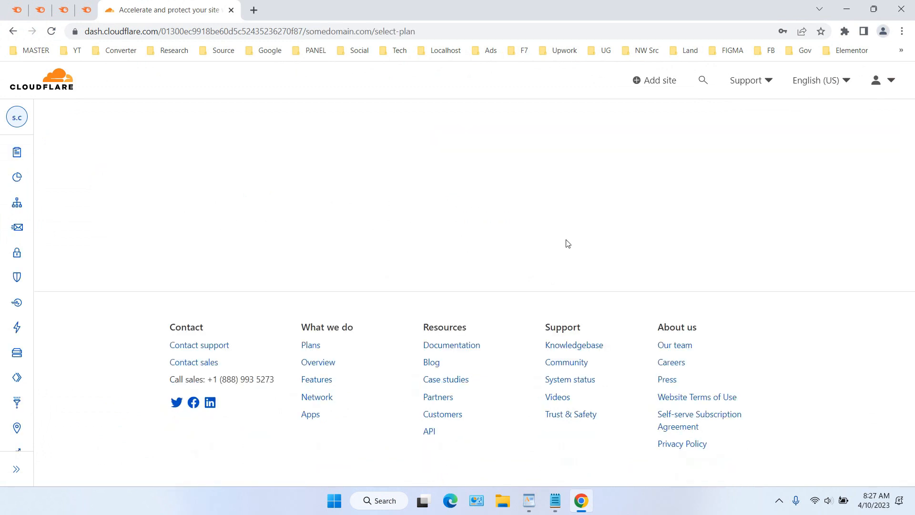
Select the Free plan for somedomain.com and continue to the DNS scan
scroll(417, 208, "down", 7)
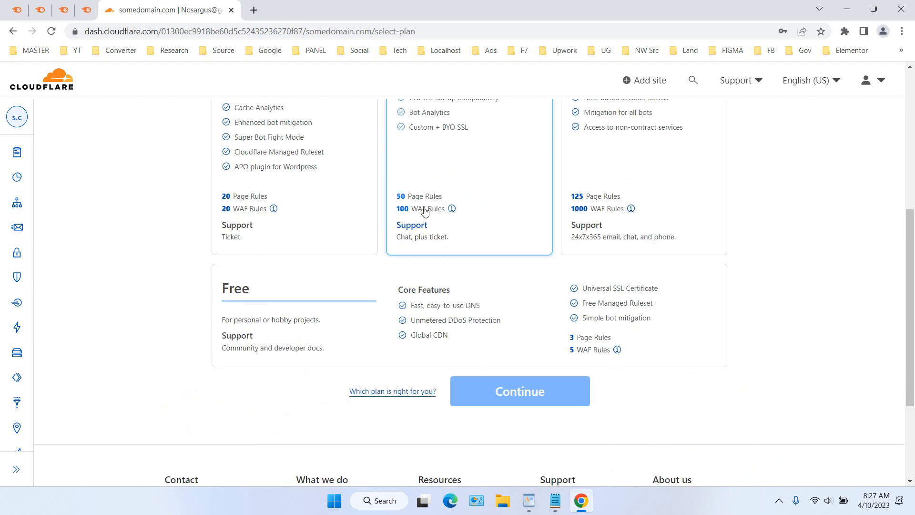
left_click(310, 256)
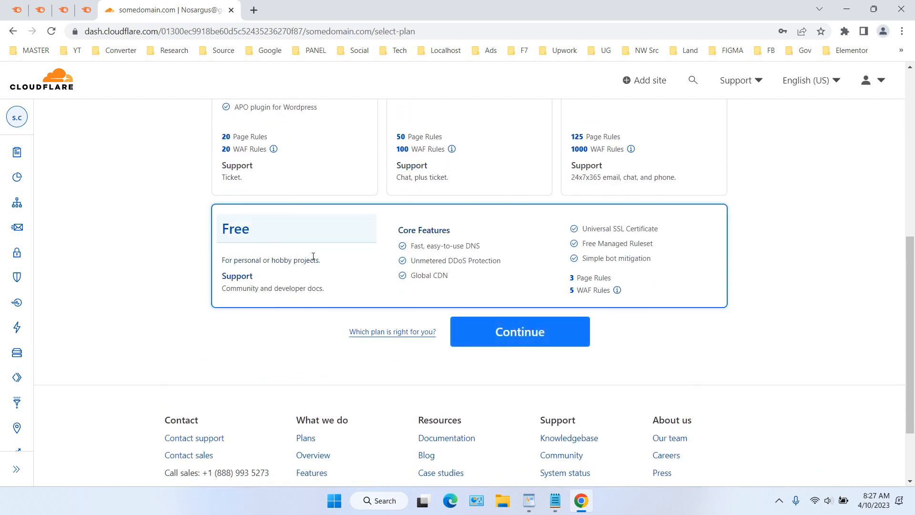
left_click(519, 330)
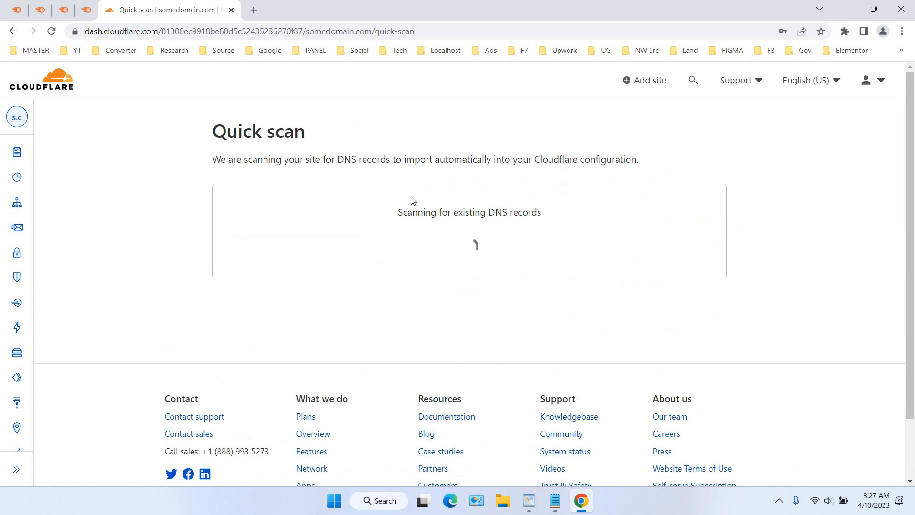
Look over the scanned DNS records for somedomain.com and accept them
scroll(429, 210, "down", 5)
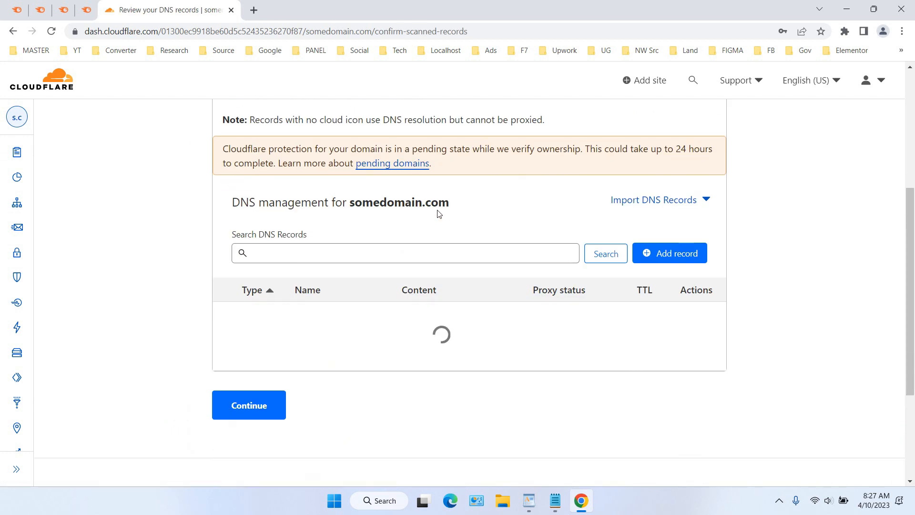
scroll(259, 238, "down", 10)
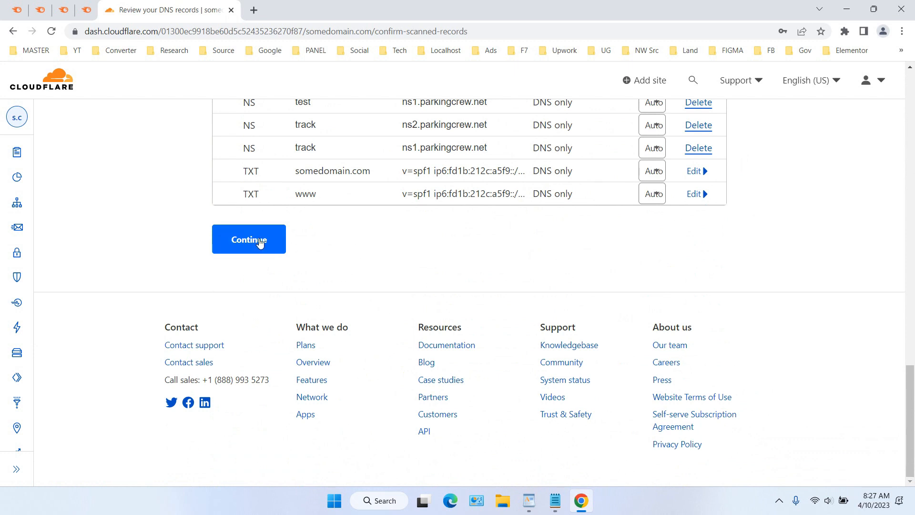
left_click(259, 238)
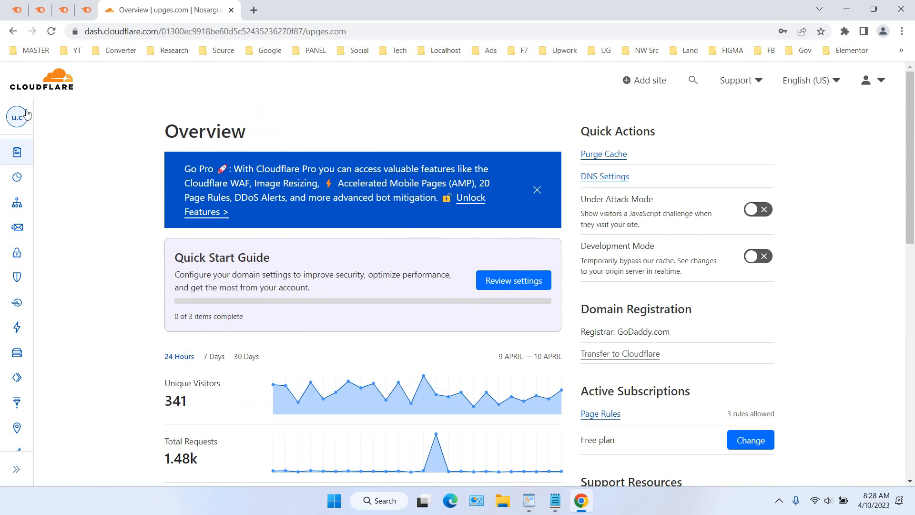
mouse_move(25, 116)
scroll(394, 175, "down", 4)
scroll(394, 174, "down", 6)
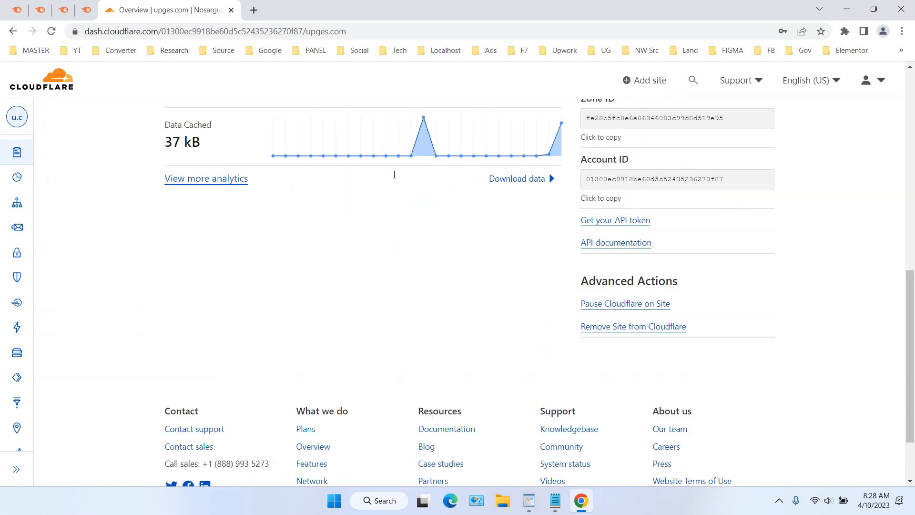
scroll(394, 173, "up", 10)
scroll(378, 169, "down", 6)
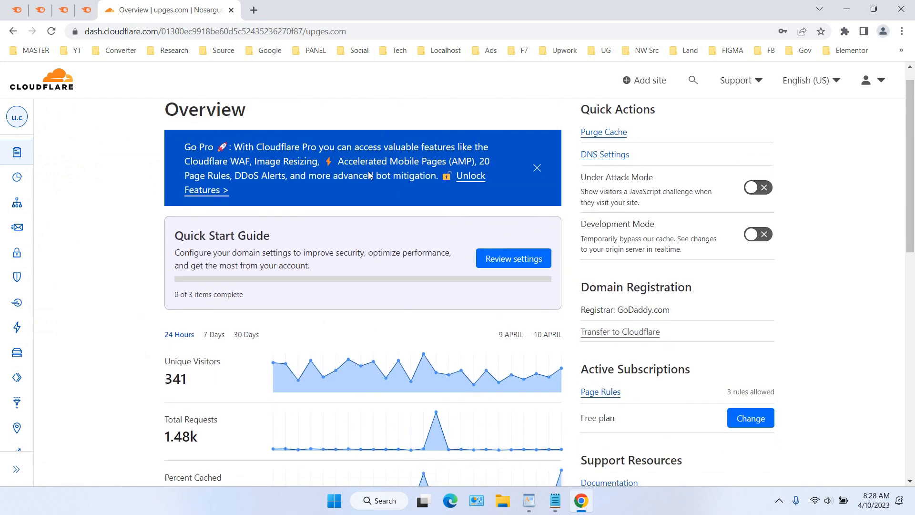
scroll(374, 177, "up", 6)
scroll(433, 162, "down", 6)
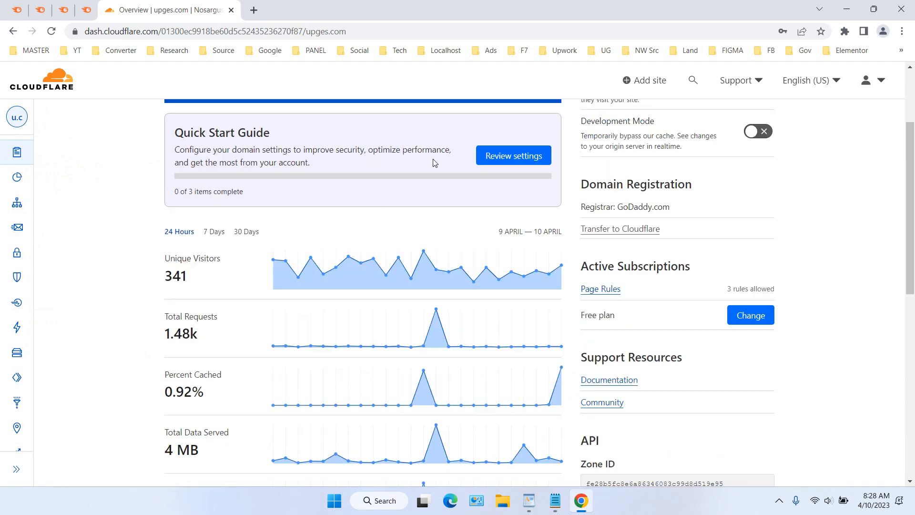
scroll(468, 261, "up", 6)
scroll(413, 237, "down", 6)
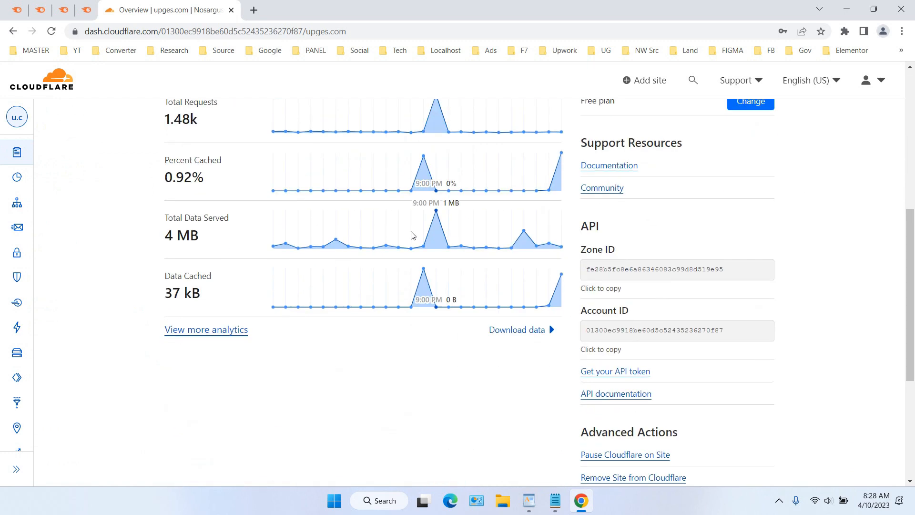
scroll(413, 237, "up", 6)
scroll(335, 245, "down", 4)
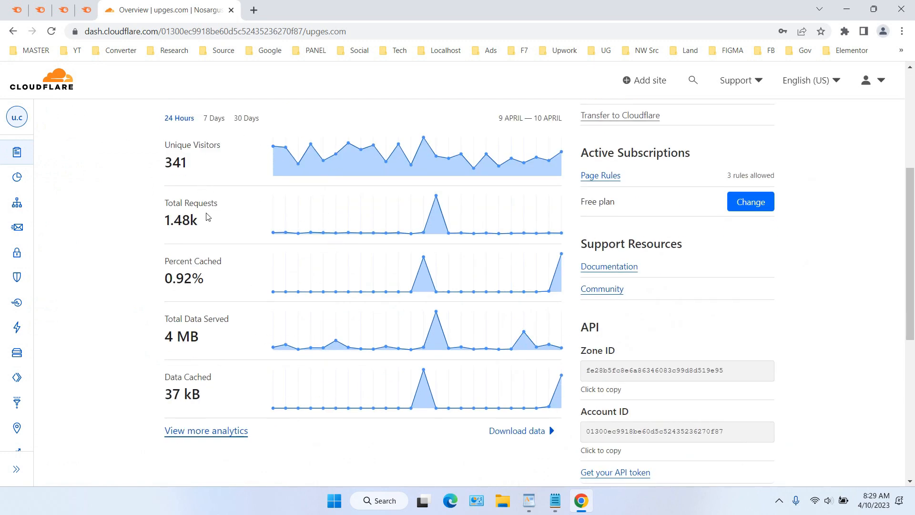
scroll(376, 216, "up", 5)
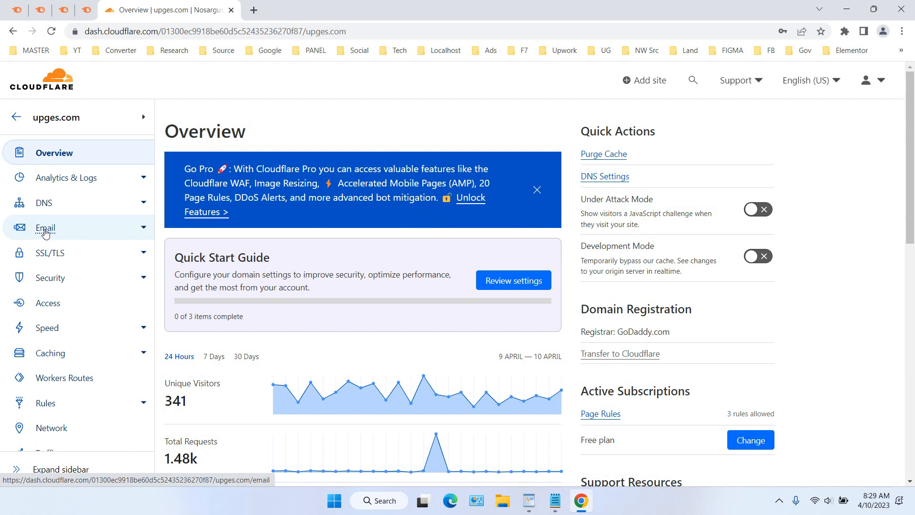
Show the Email Routing routes list for upges.com
left_click(45, 232)
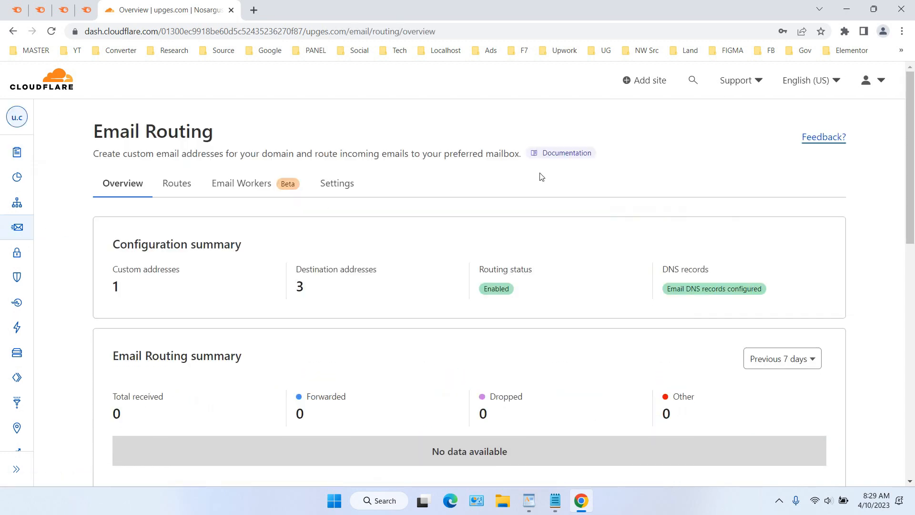
left_click(188, 188)
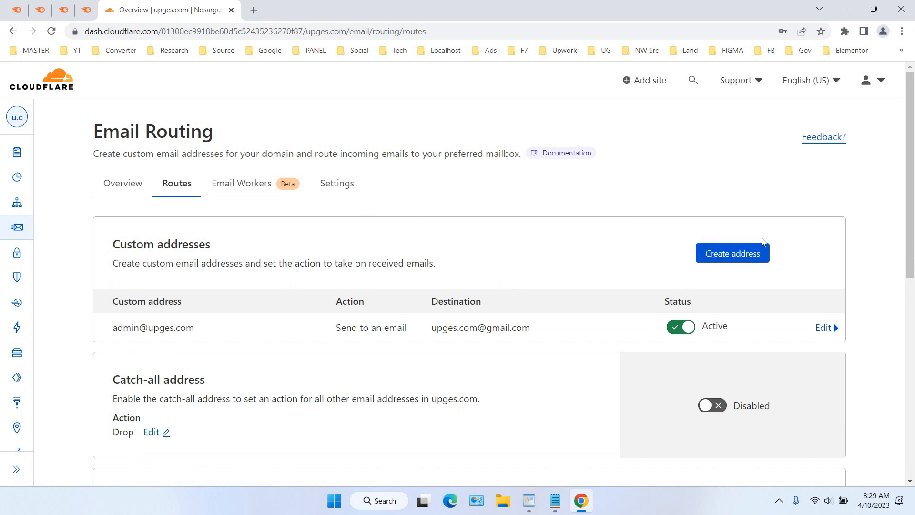
left_click(739, 259)
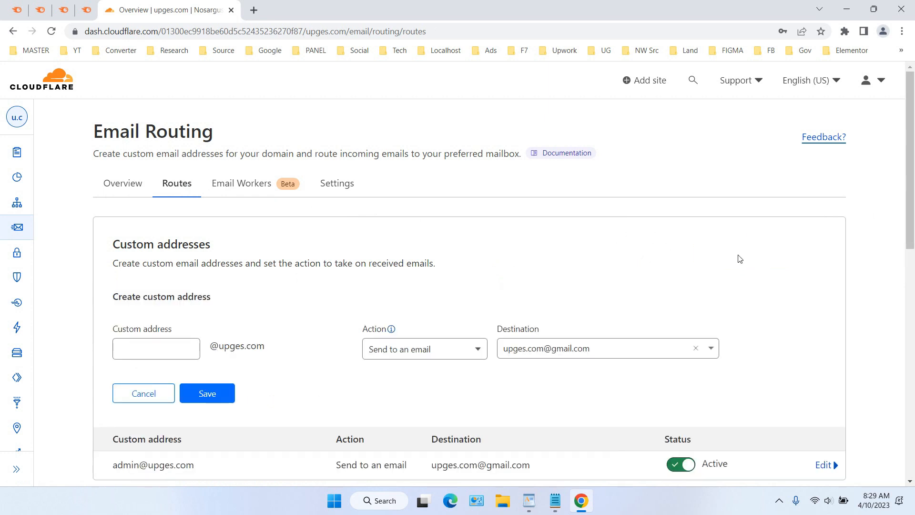
scroll(591, 251, "down", 2)
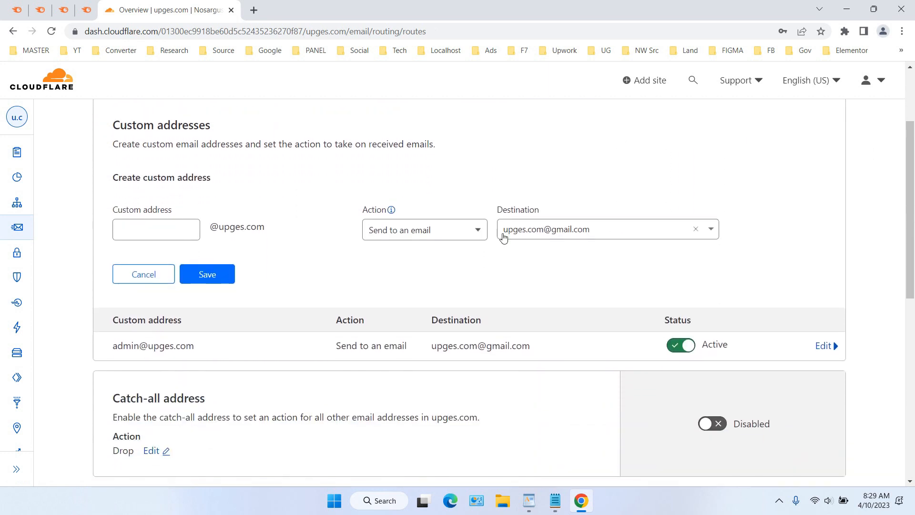
left_click(173, 229)
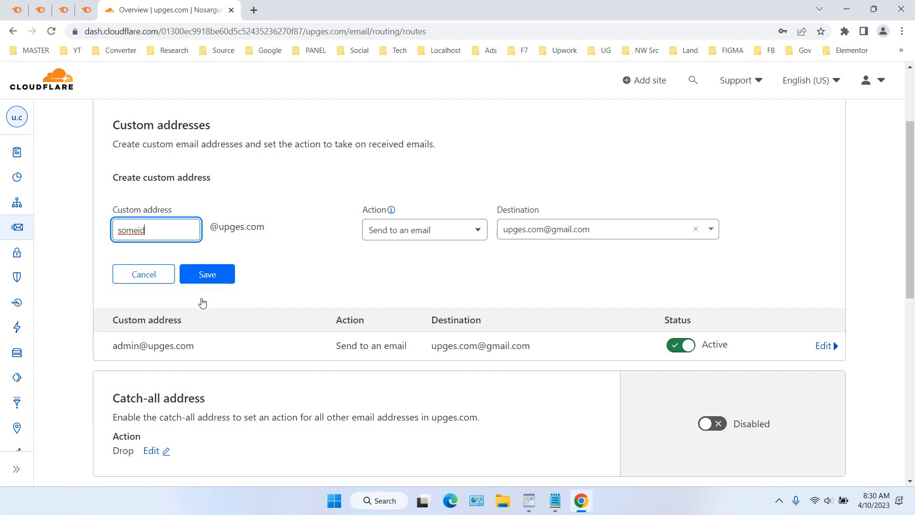
left_click(201, 278)
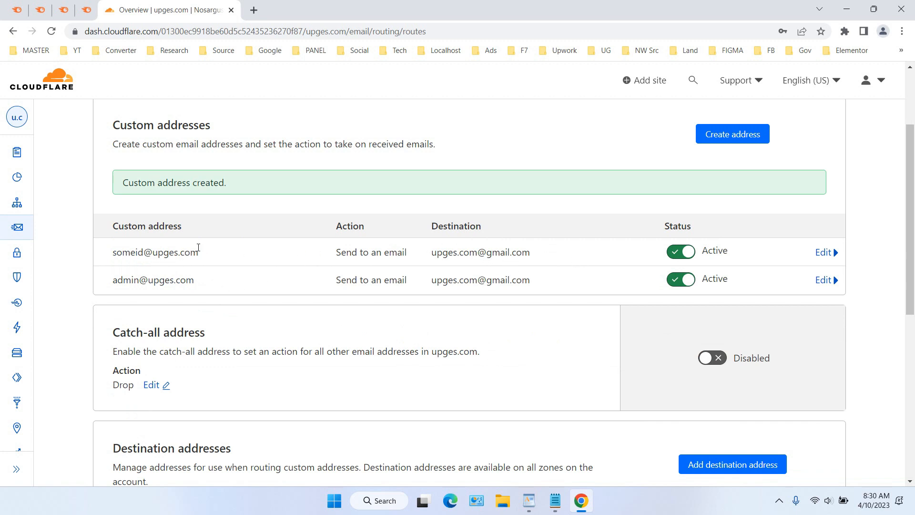
left_click_drag(210, 253, 112, 252)
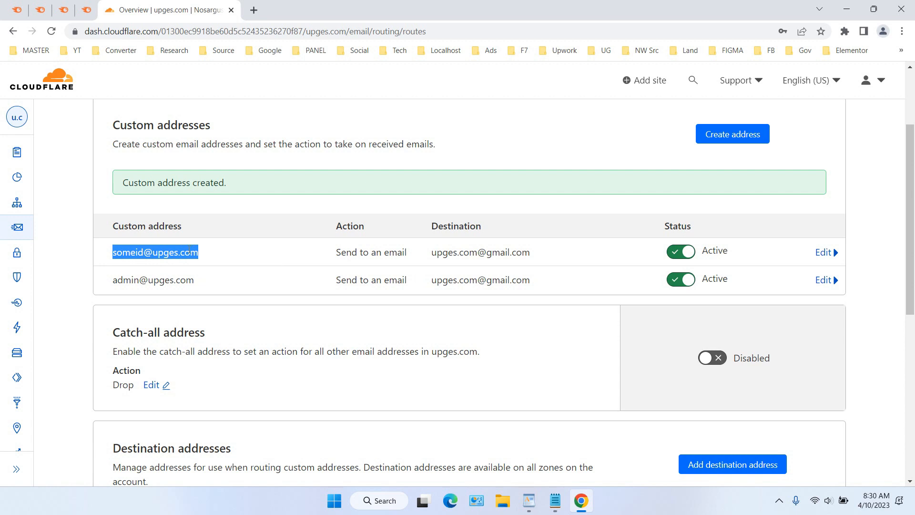
left_click_drag(430, 256, 535, 261)
scroll(520, 254, "up", 1)
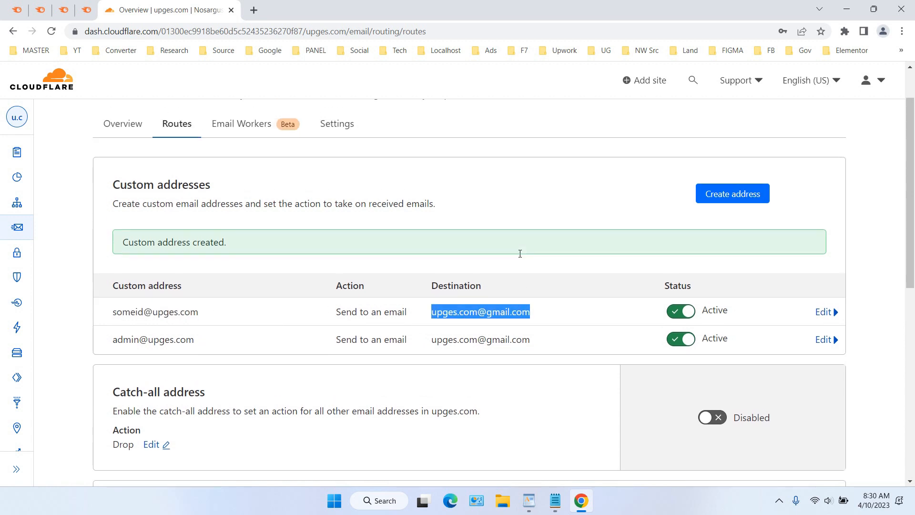